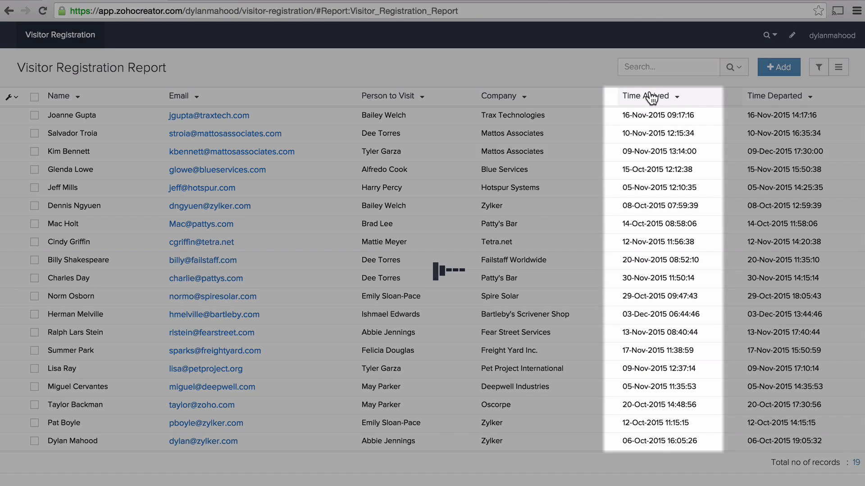
Sort the visitor report by Time Arrived in ascending order and look up a visitor's full name with the quick search.
click(651, 96)
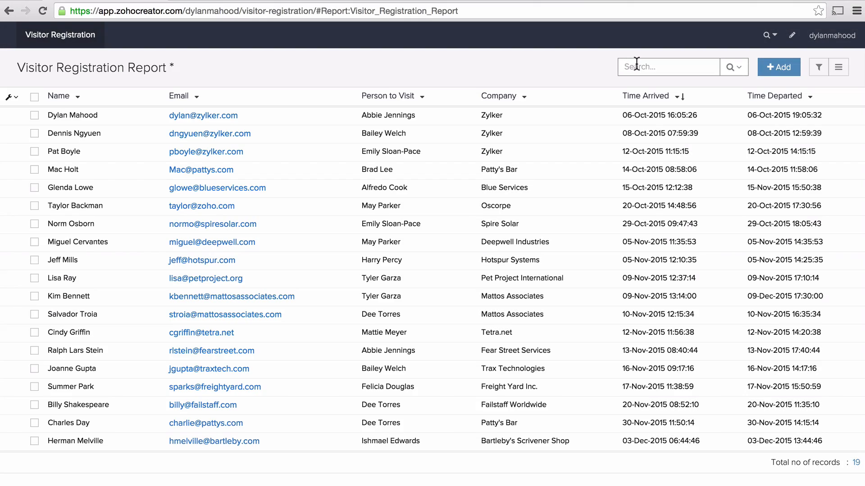
click(636, 63)
text(Pat Boyle)
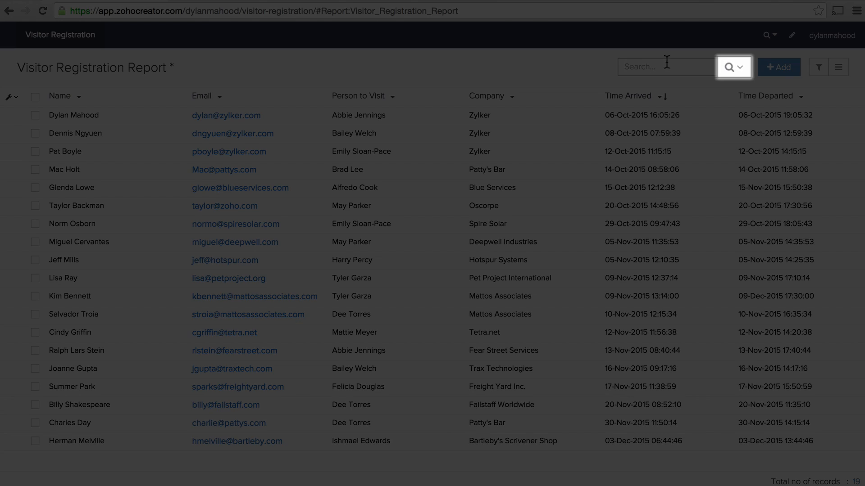
Search for records whose Company is Zylker and whose Time Arrived falls in Last Month, and close the column search.
click(729, 68)
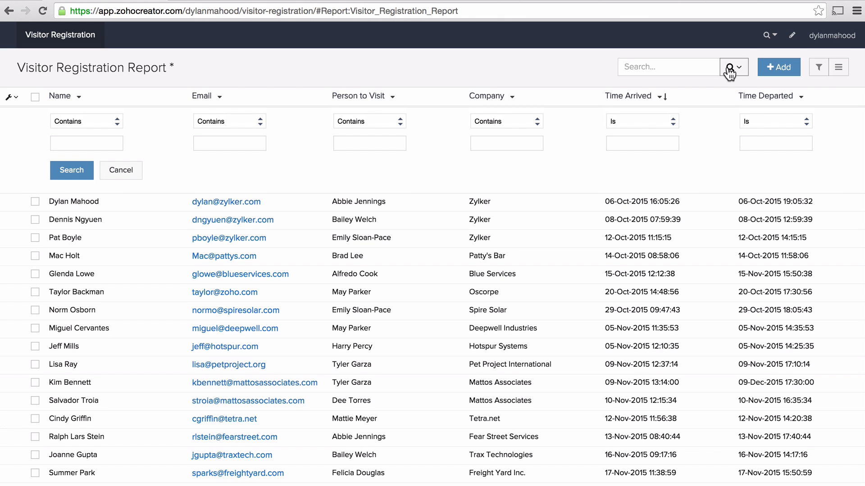
click(538, 121)
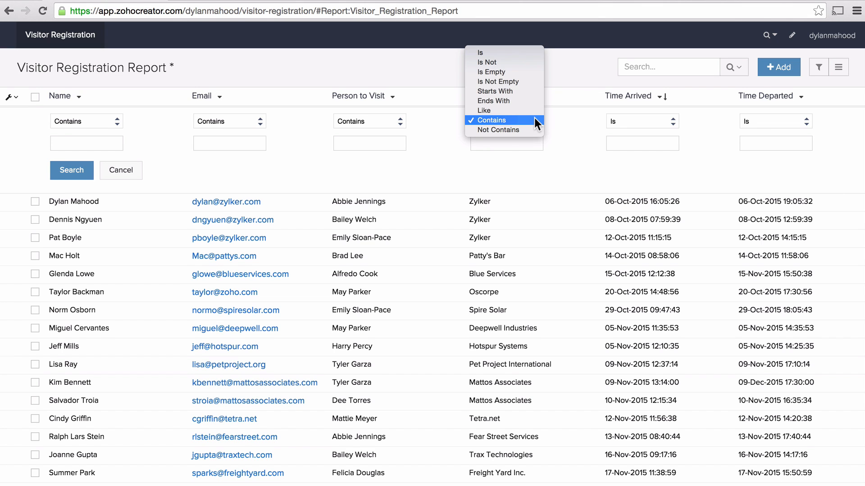
click(500, 51)
click(487, 143)
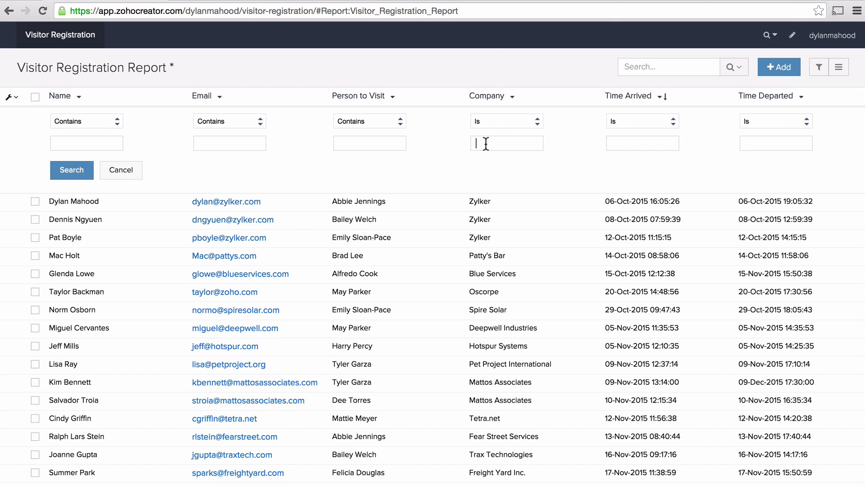
text(Zylker)
click(613, 122)
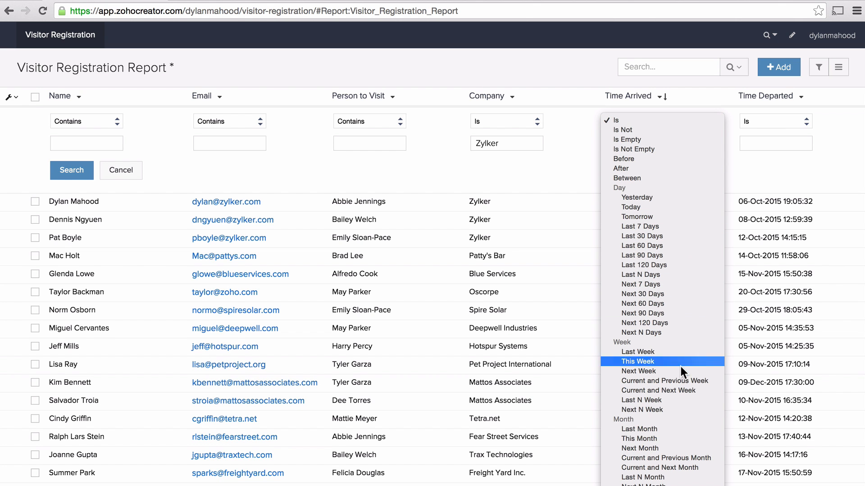
click(666, 431)
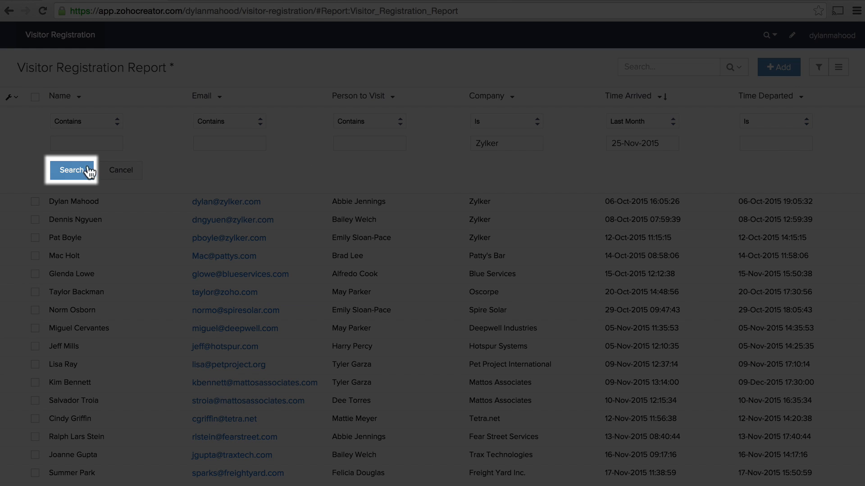
click(74, 171)
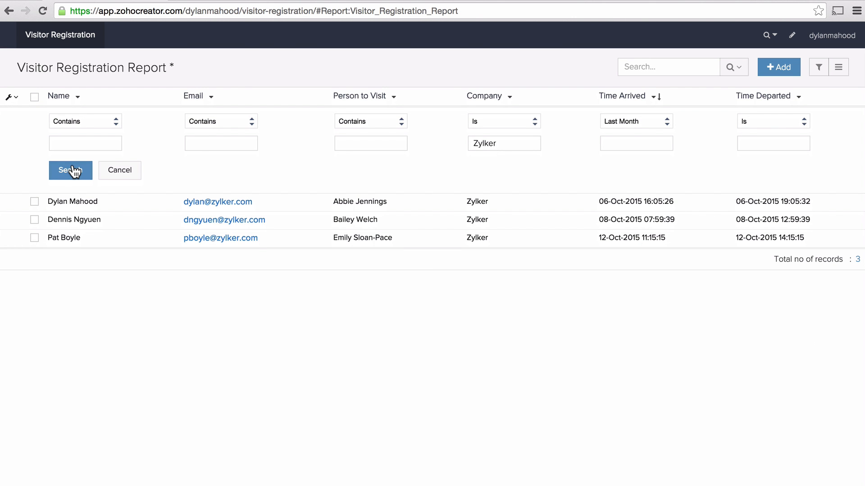
click(131, 175)
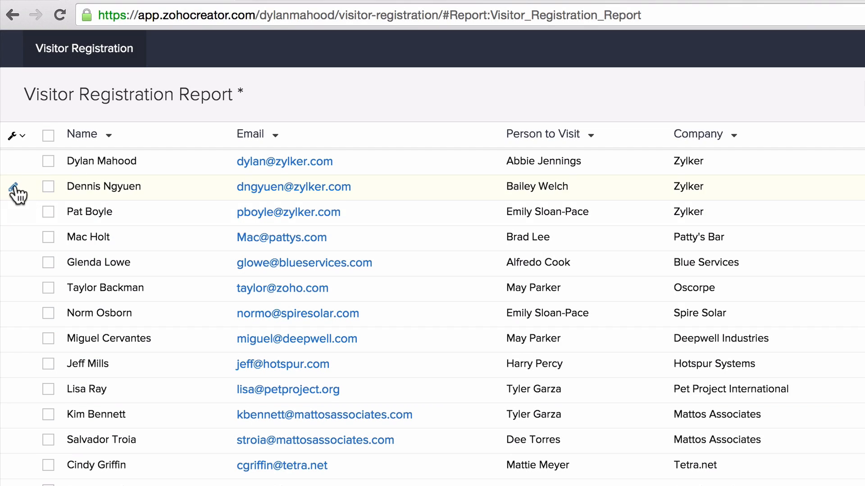
Correct the Employee to Visit surname in the Zylker record that arrived on 08-Oct-2015 by inserting an "s", and update the record.
click(14, 187)
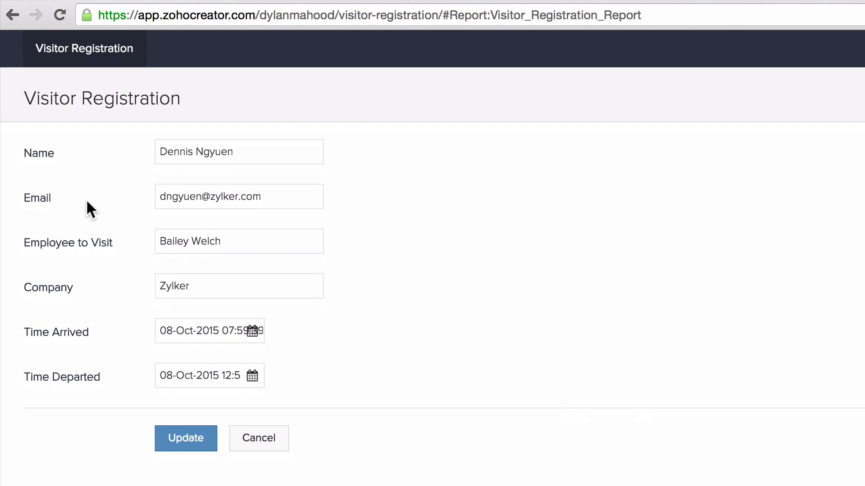
click(212, 240)
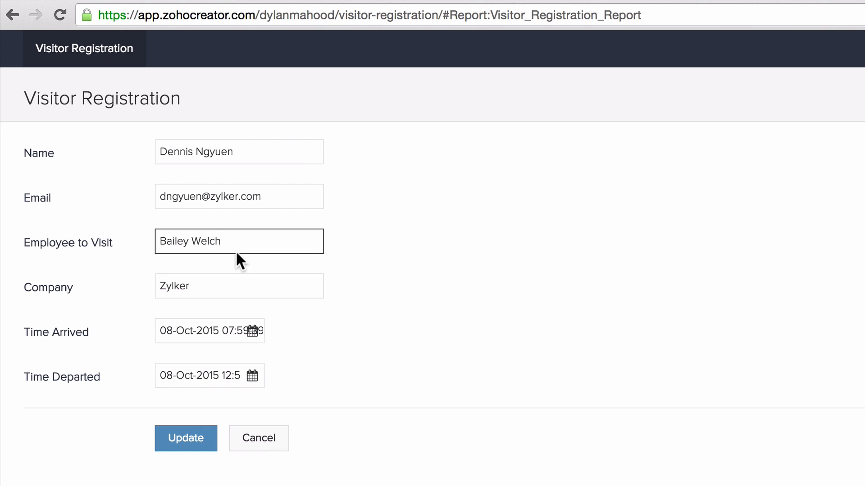
text(s)
click(185, 436)
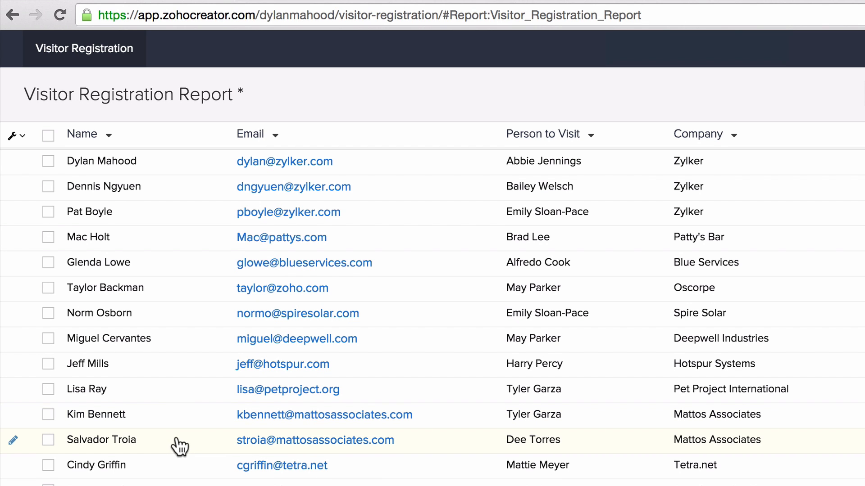
Delete the Mattos Associates visitor record that arrived on 10-Nov-2015.
click(49, 440)
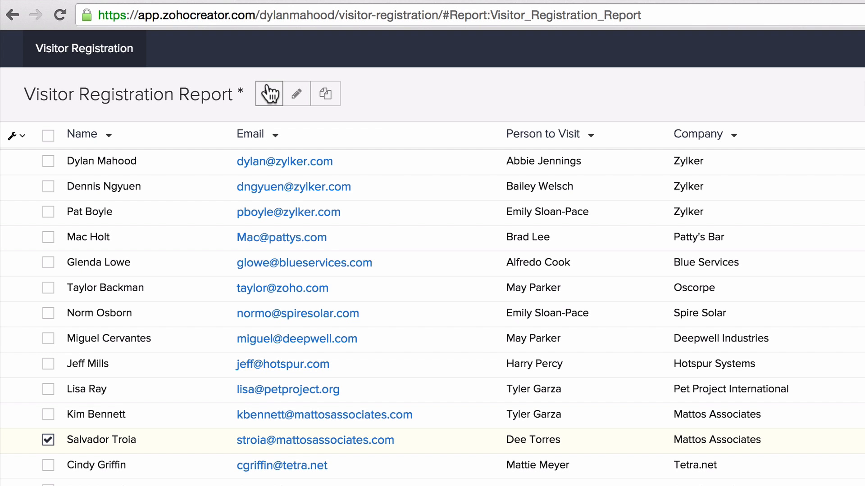
click(270, 93)
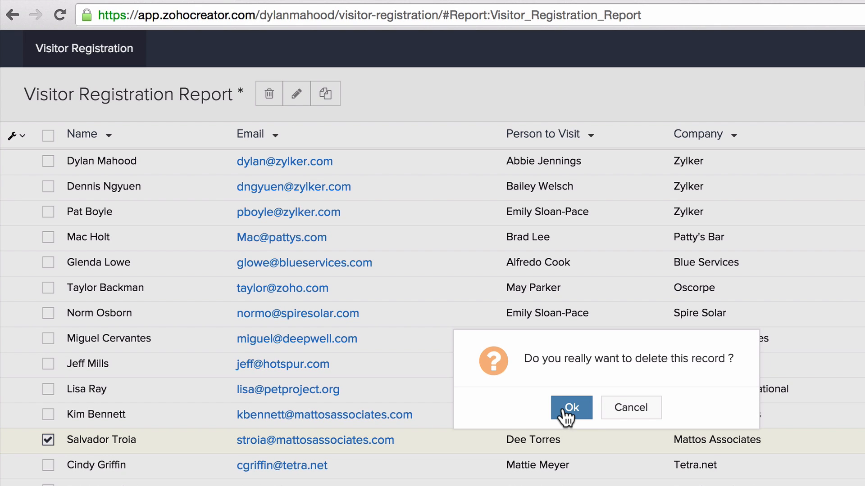
click(568, 409)
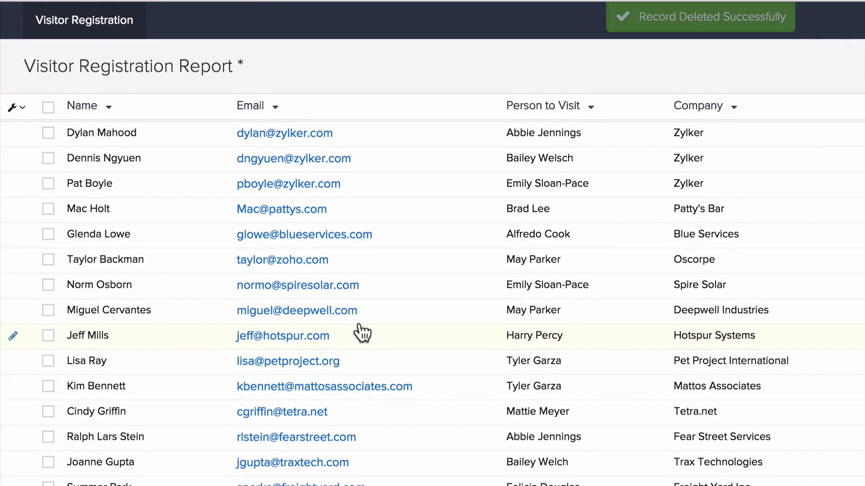
right_click(145, 332)
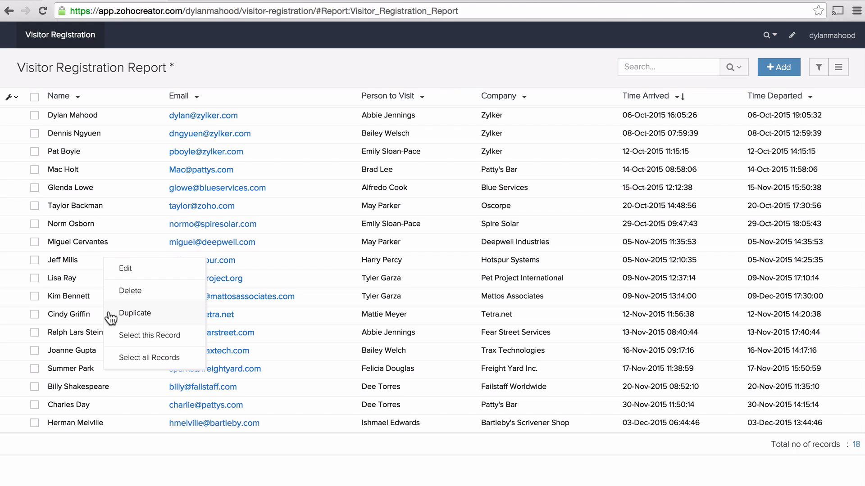
click(104, 446)
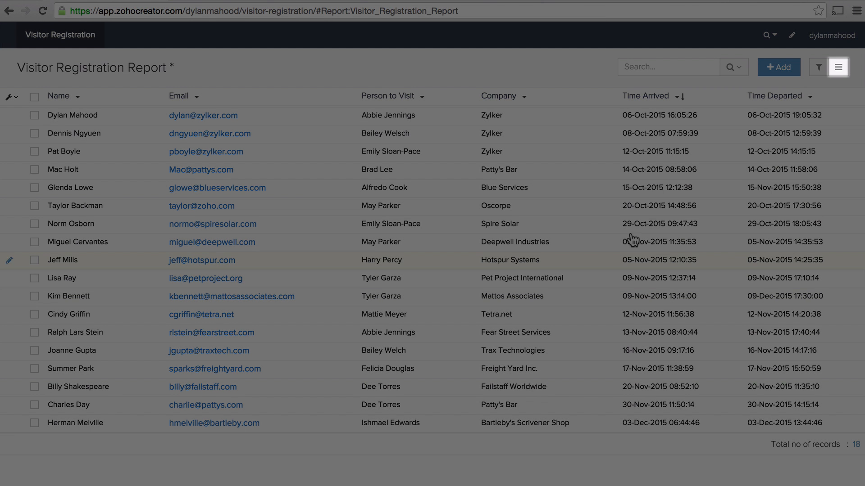
Display the visitor report in Summary view and look through its records.
click(839, 68)
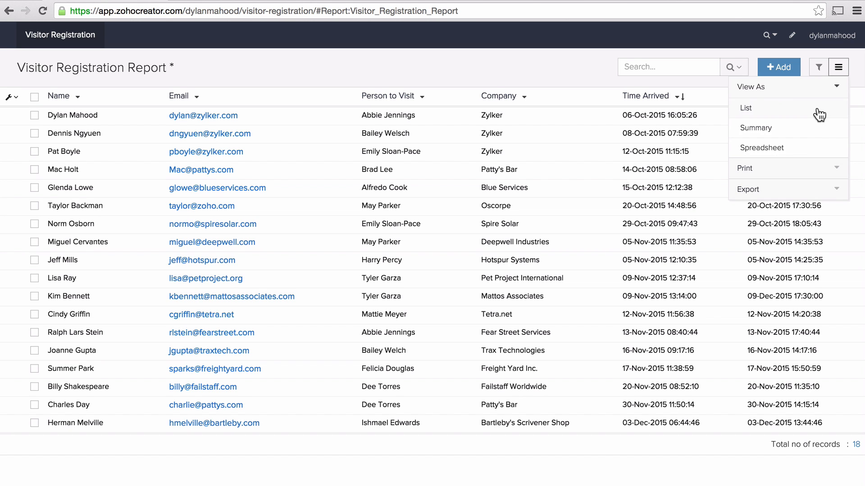
click(806, 132)
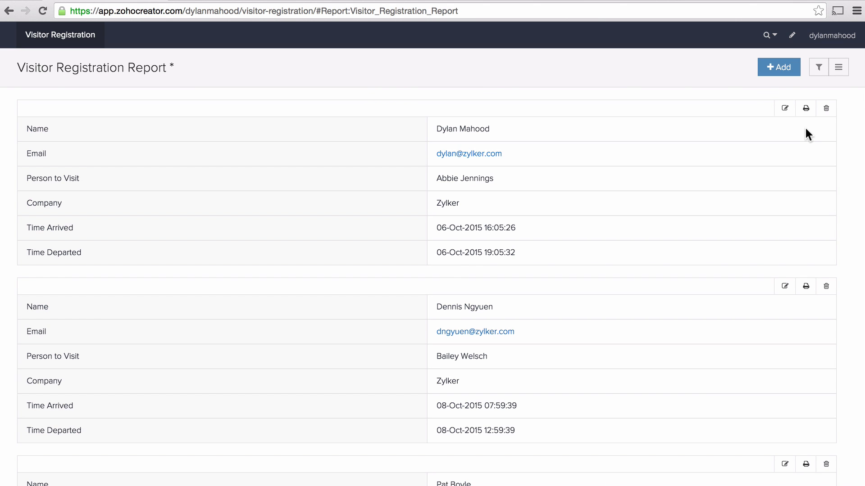
scroll(805, 129, down, 6)
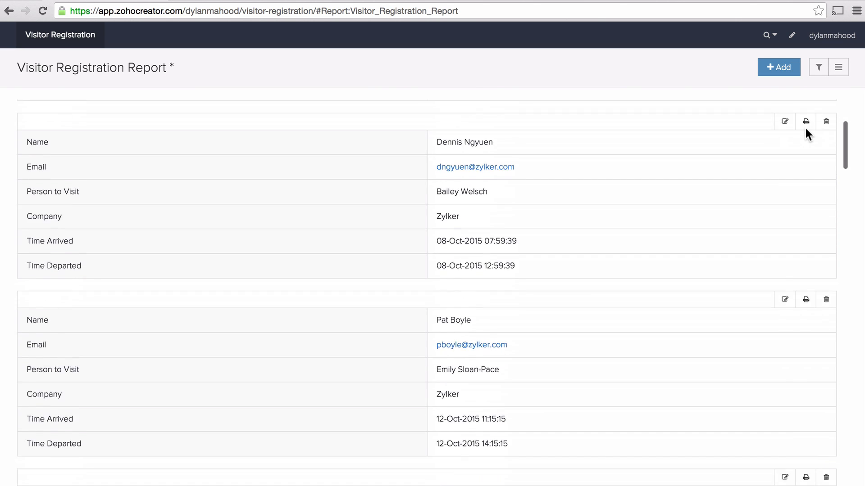
scroll(806, 128, down, 5)
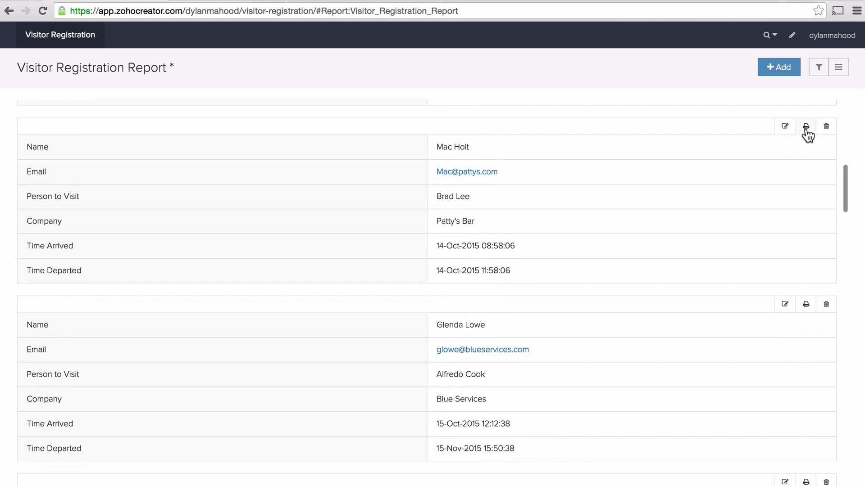
Display the visitor report in Spreadsheet view and move between its cells.
click(838, 72)
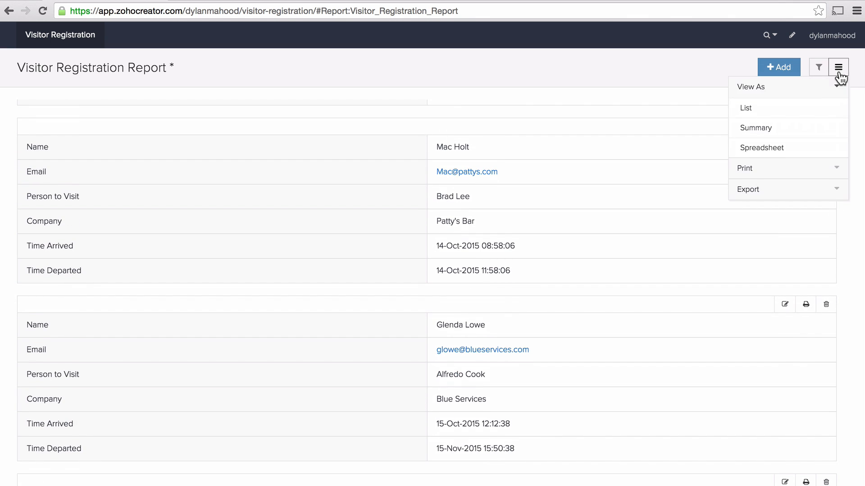
click(775, 150)
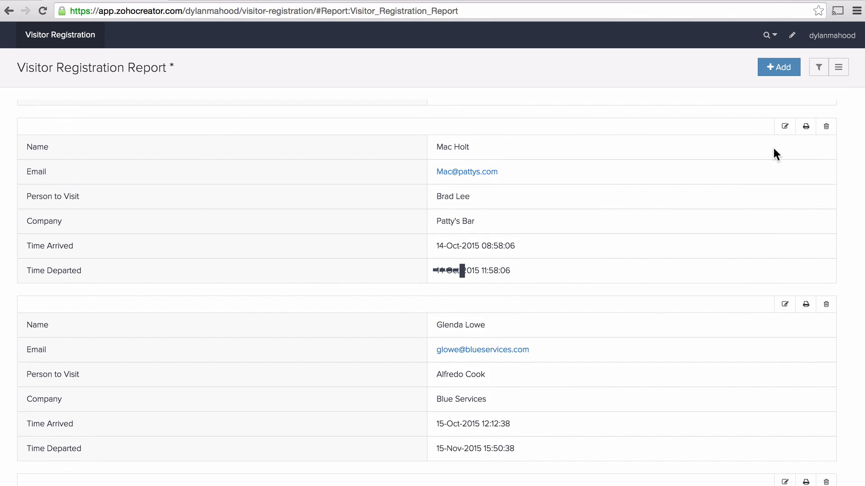
click(413, 225)
key(Up)
key(Up)
key(Up)
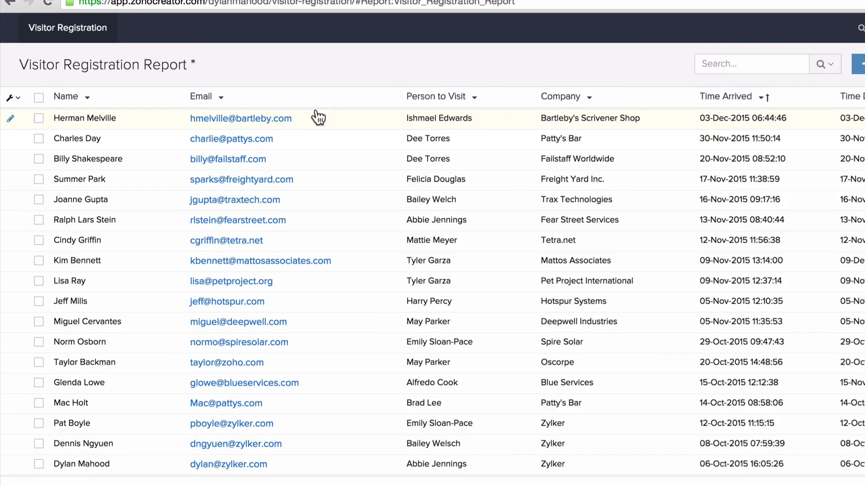
Save the report's changed sorting as a new view named "Most recent visits".
mouse_move(169, 67)
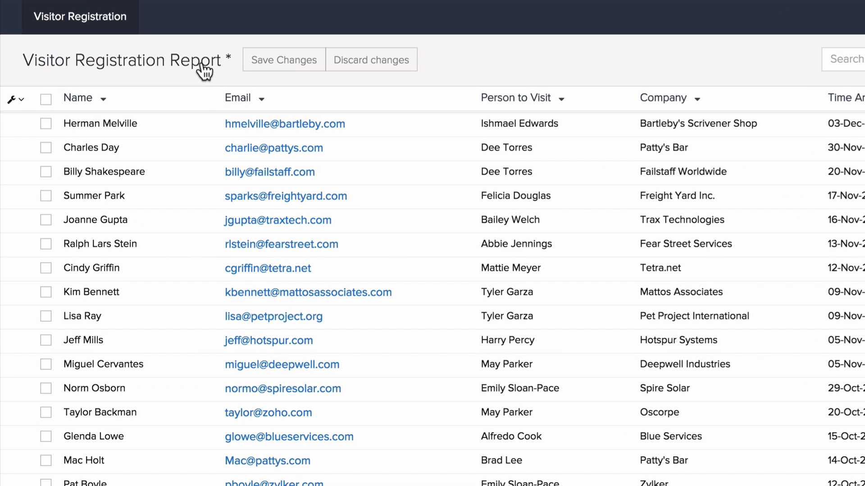
click(261, 59)
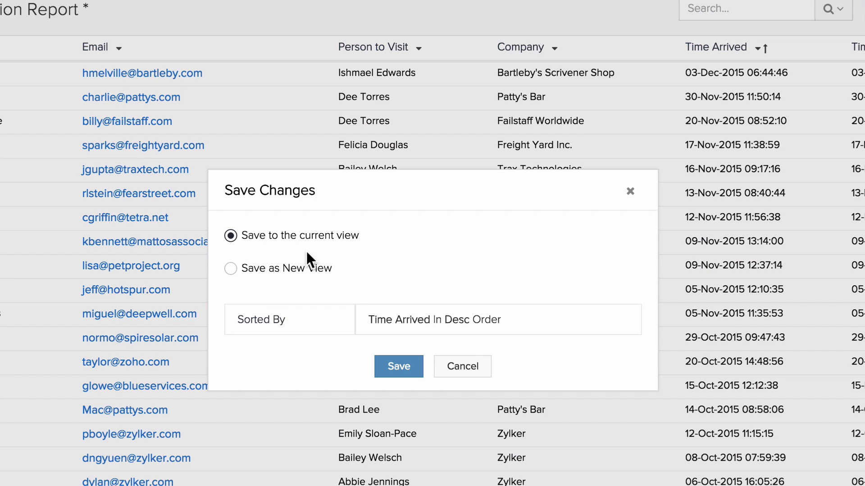
click(230, 268)
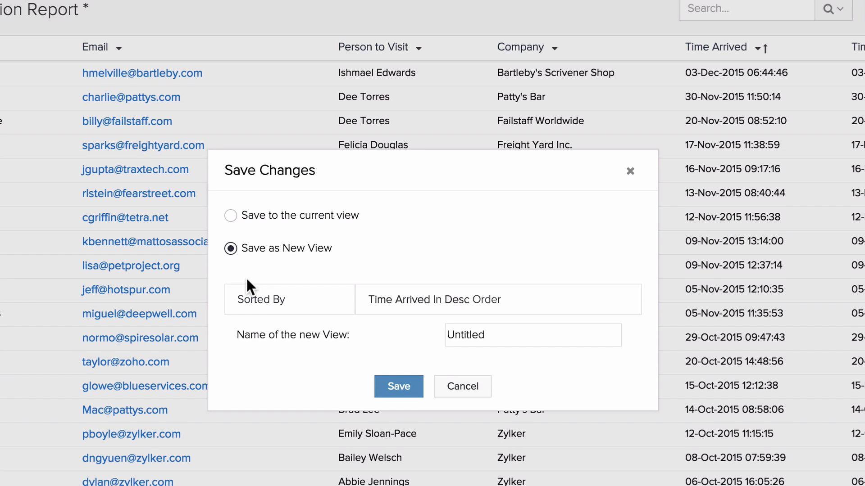
drag(492, 336, 433, 332)
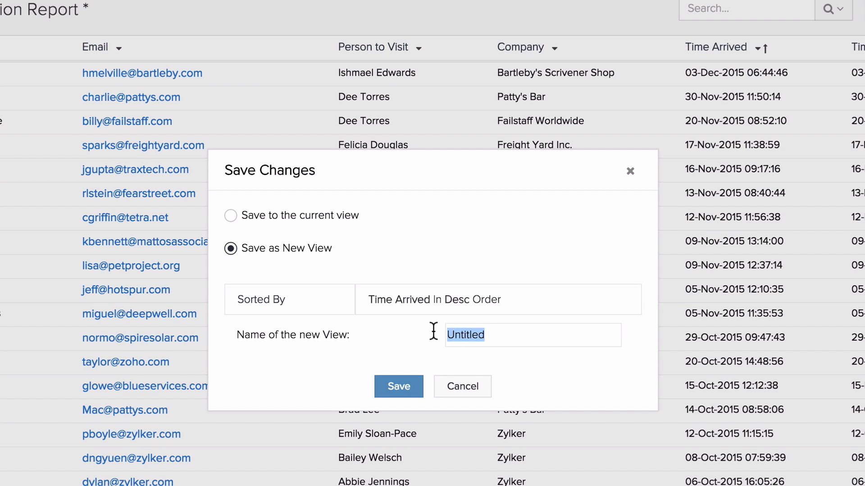
text(Most recent visits)
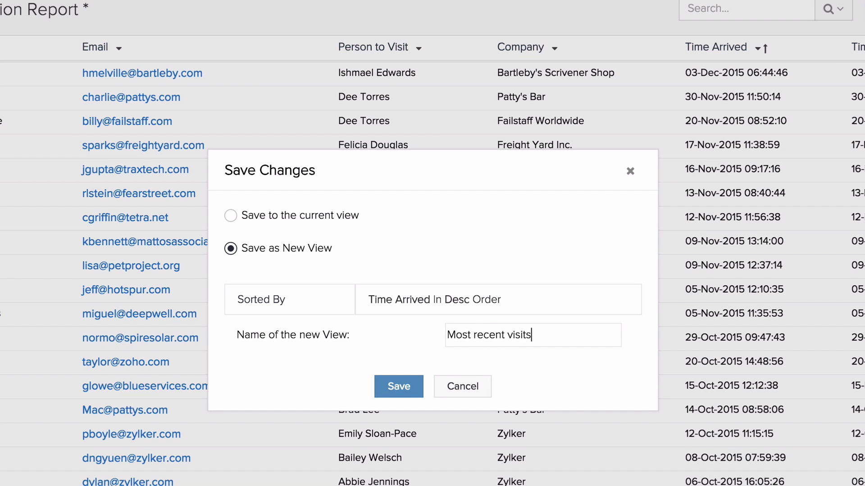
click(411, 387)
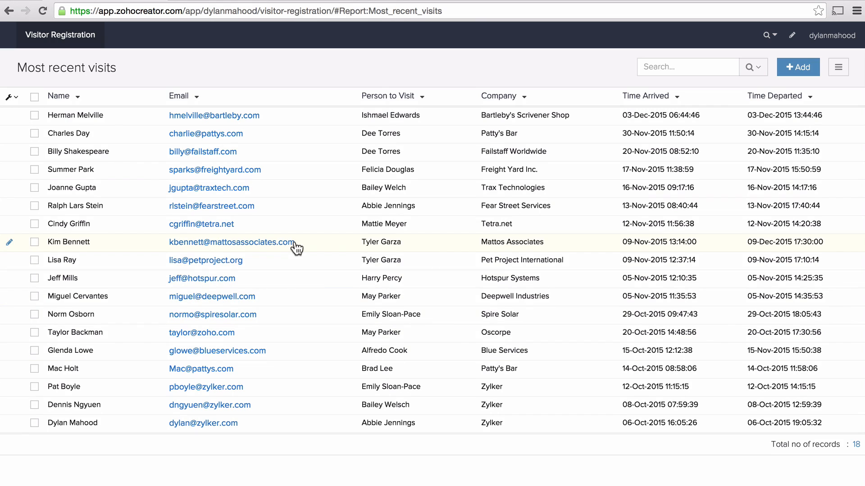
Open the Most recent visits report from the Visitor Registration section and show the available export formats.
click(83, 36)
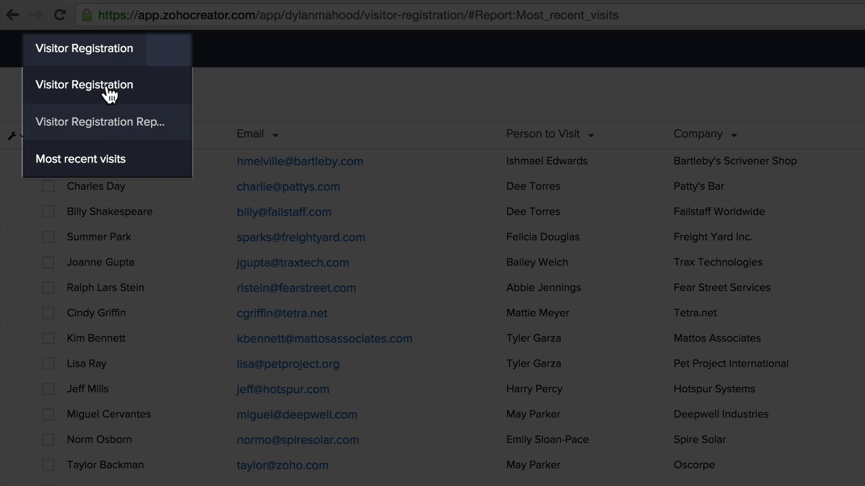
click(105, 160)
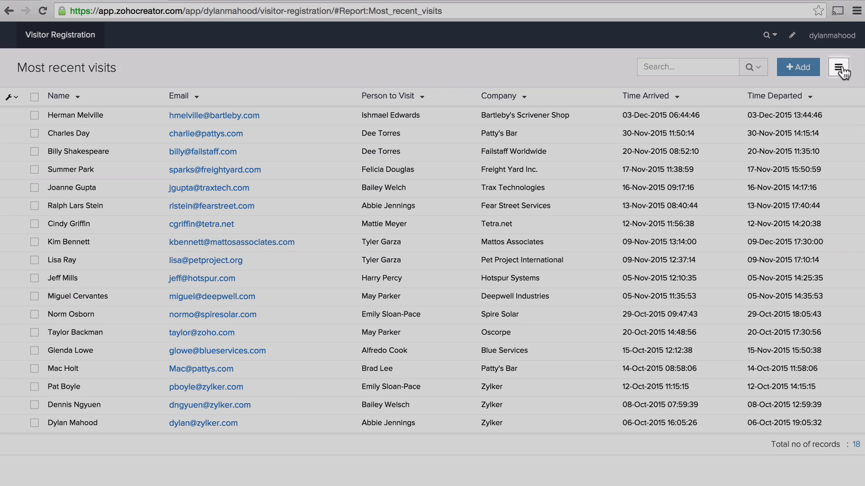
click(839, 69)
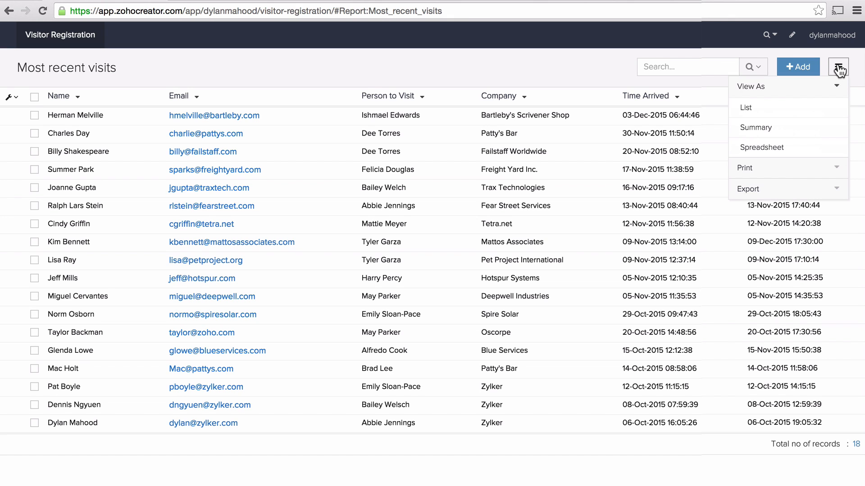
click(804, 191)
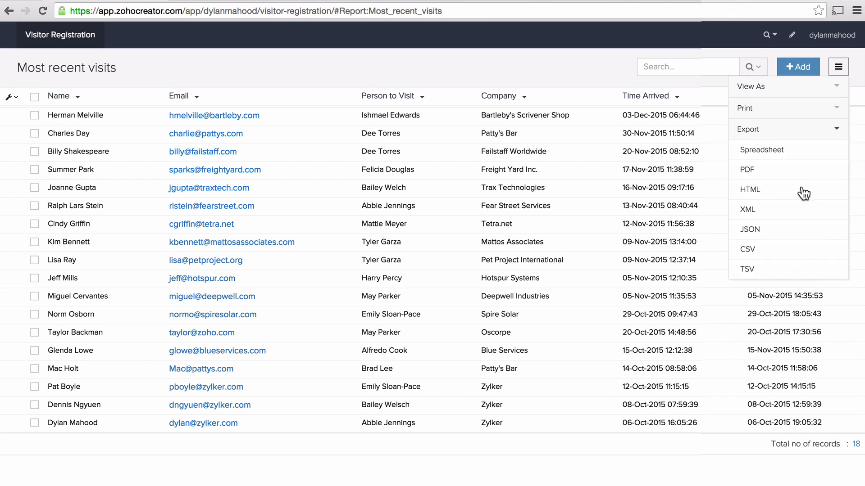